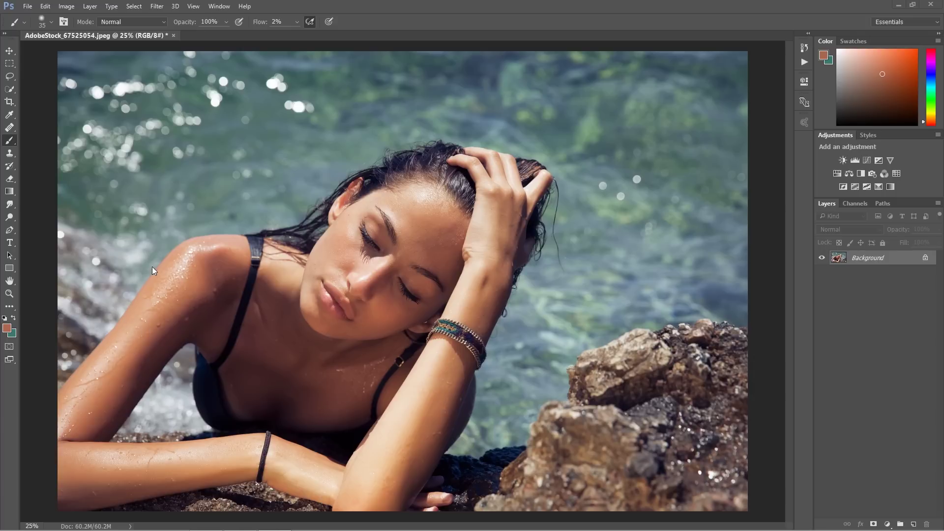
Open the Adobe Color Themes panel from Window > Extensions.
click(213, 7)
mouse_move(252, 59)
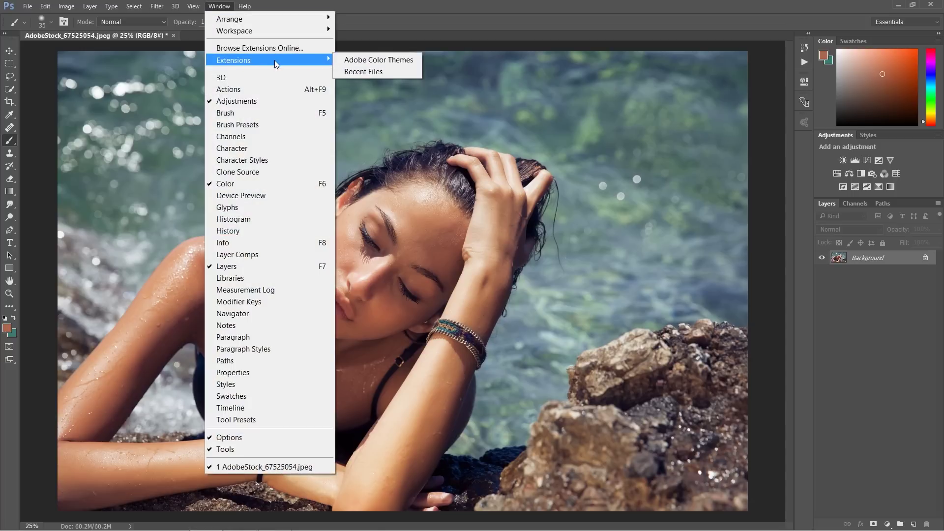
click(357, 60)
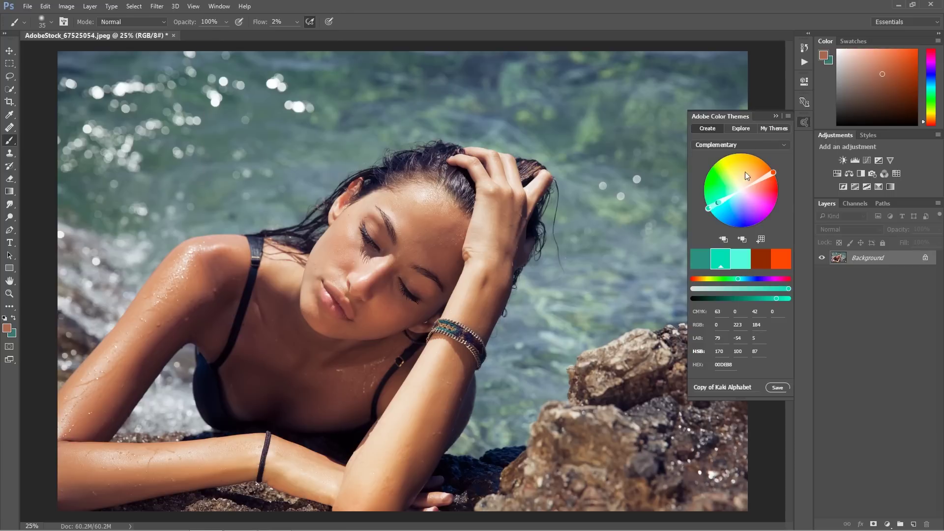
Try the Analogous harmony rule, then return to Complementary for a teal/orange theme.
click(726, 144)
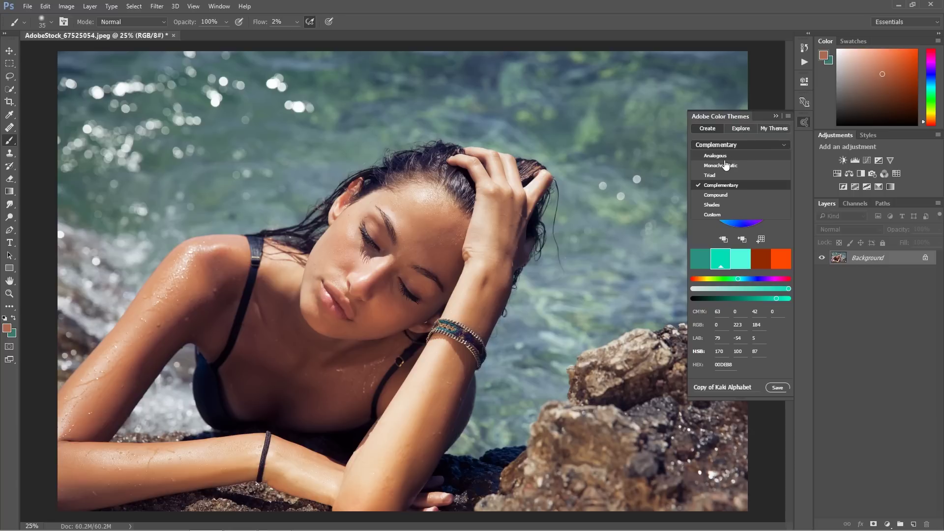
click(729, 156)
click(731, 146)
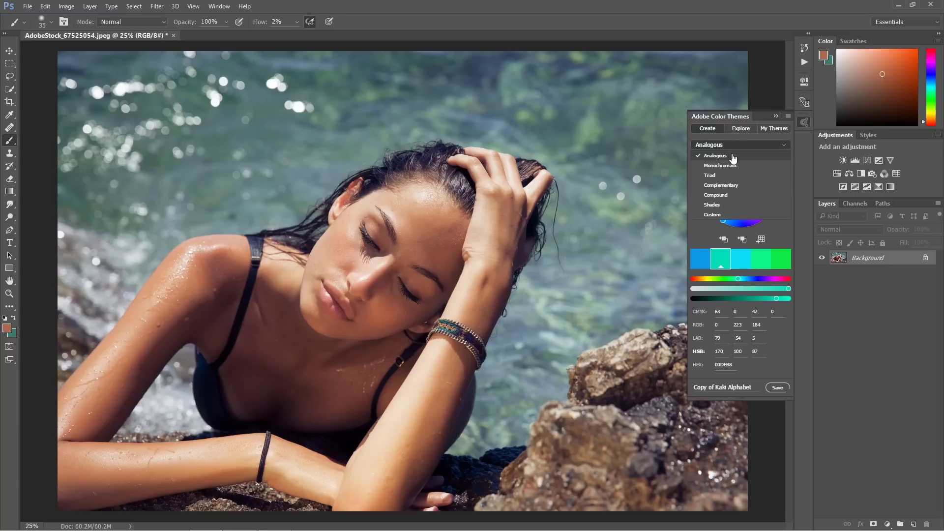
click(732, 185)
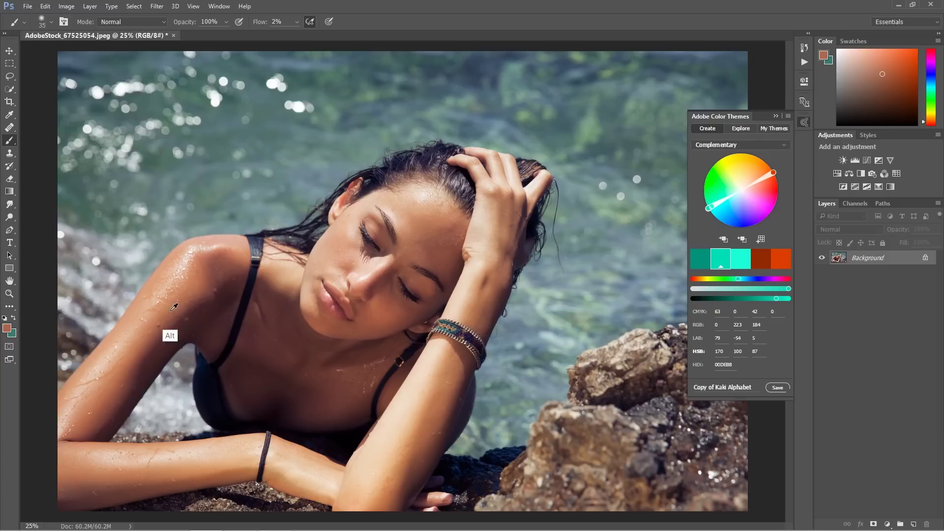
Alt-click the model's skin to sample it as the foreground colour.
key(alt)
key(alt)
alt+click(143, 345)
alt+click(143, 345)
In the foreground Color Picker, sample skin tones across the arm.
click(7, 329)
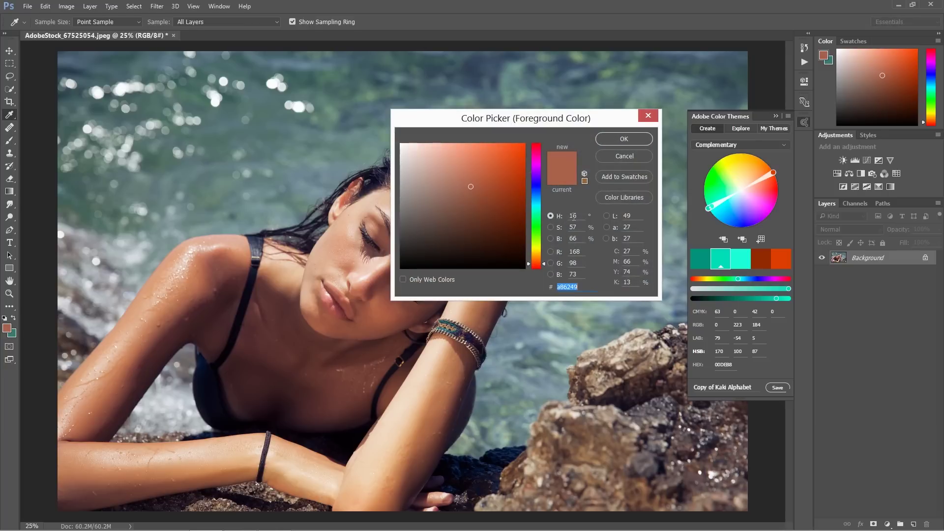
click(435, 416)
key(alt)
click(106, 462)
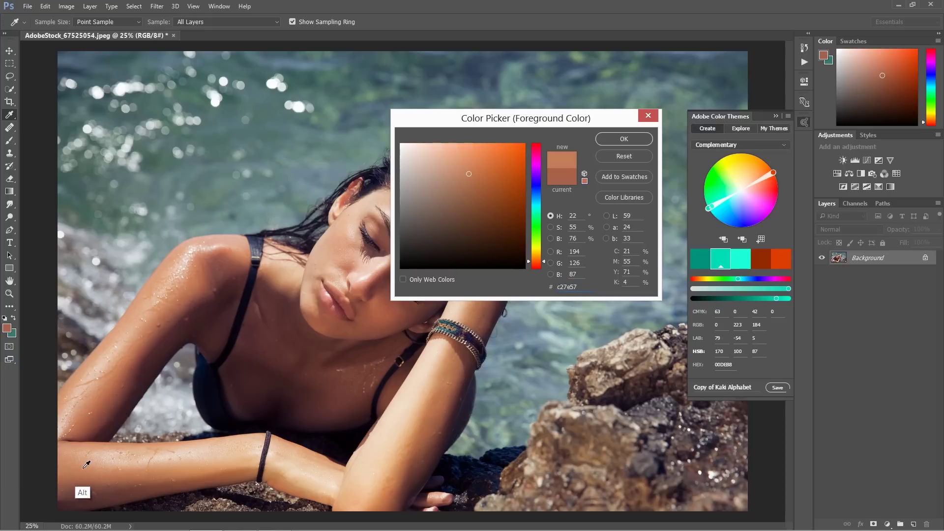
click(131, 364)
drag(140, 353, 172, 315)
Settle on the upper-arm skin tone b16a4e and accept it as foreground.
click(250, 309)
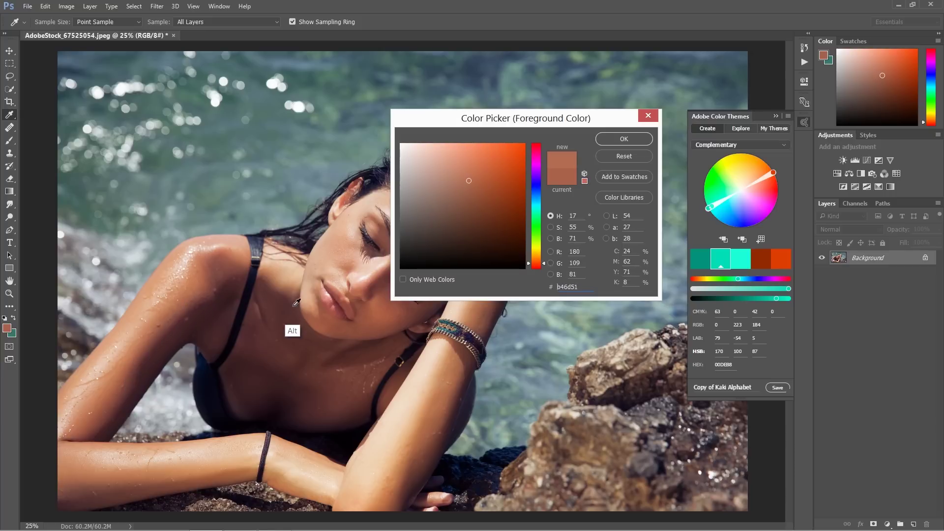
click(300, 322)
drag(300, 322, 413, 381)
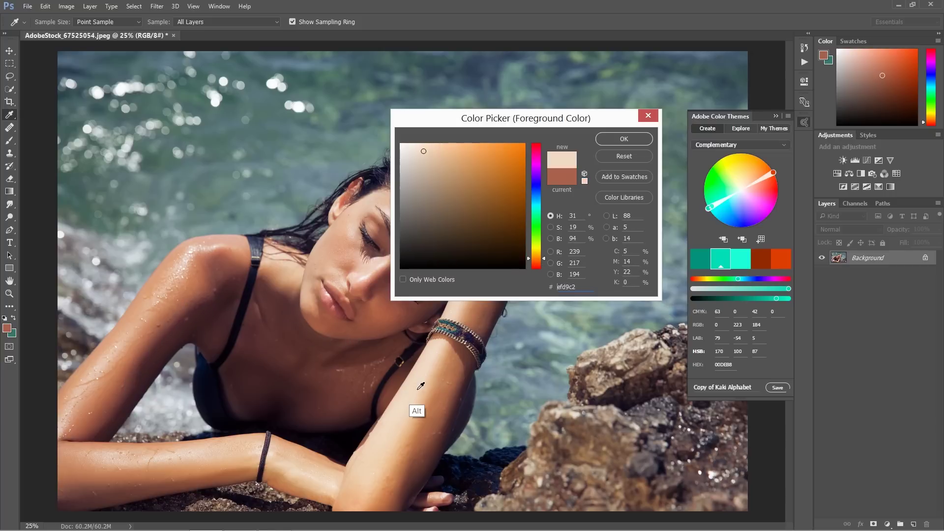
click(136, 357)
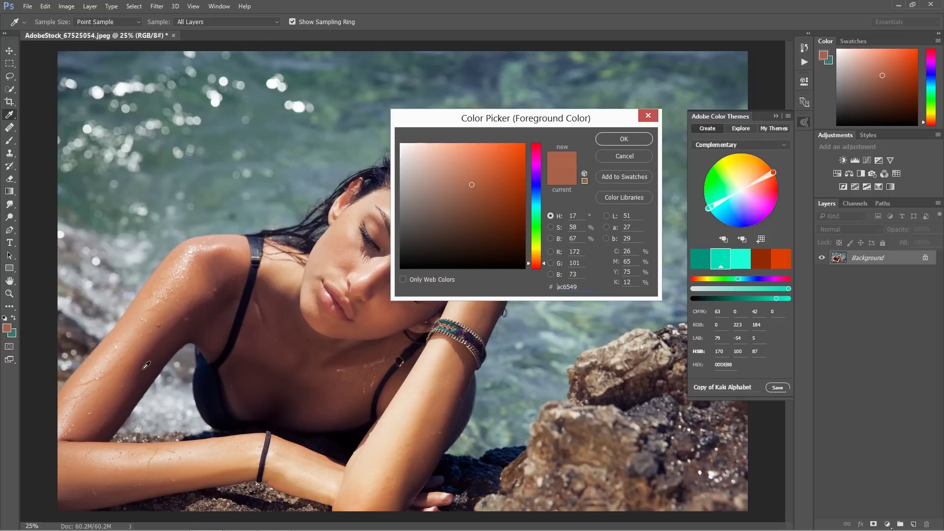
click(142, 349)
click(621, 140)
key(b)
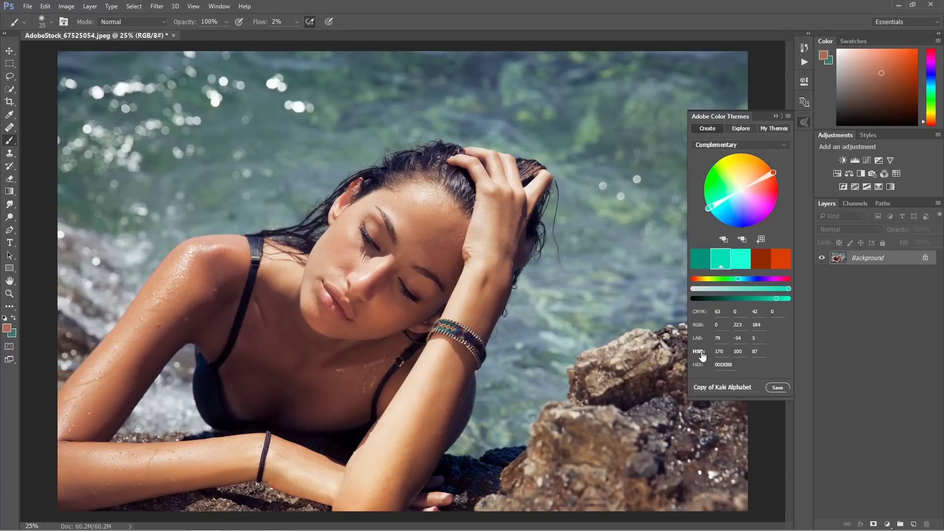
Nudge the theme's orange toward red, make teal 00DEB4 active, and swap foreground/background.
click(774, 174)
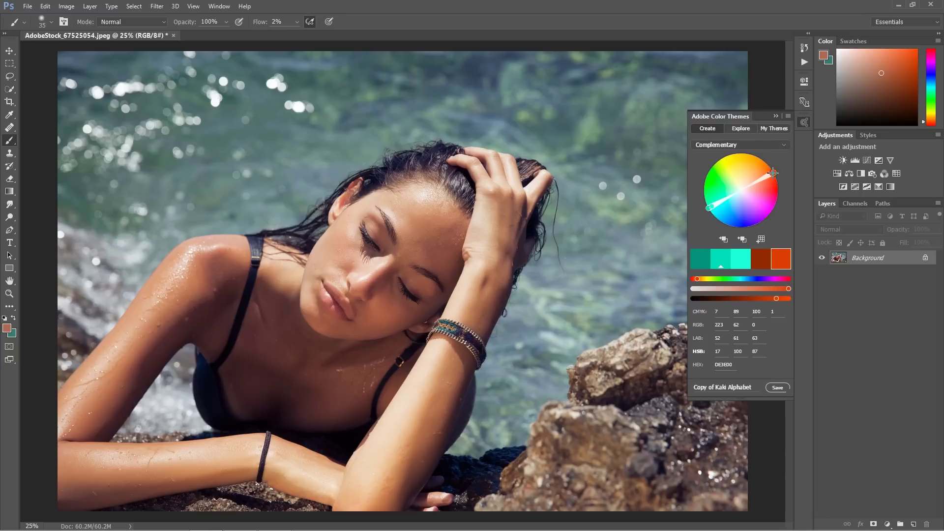
drag(774, 173, 774, 174)
drag(772, 174, 778, 172)
click(709, 207)
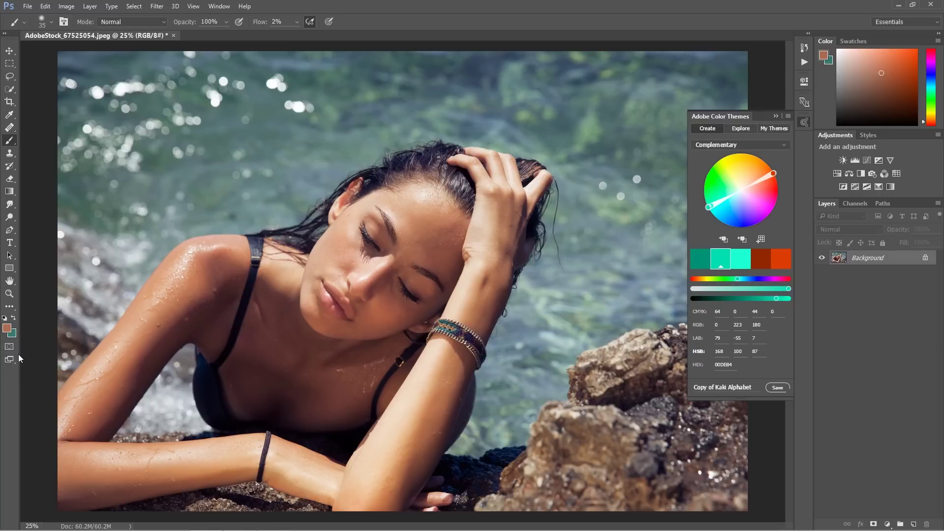
key(x)
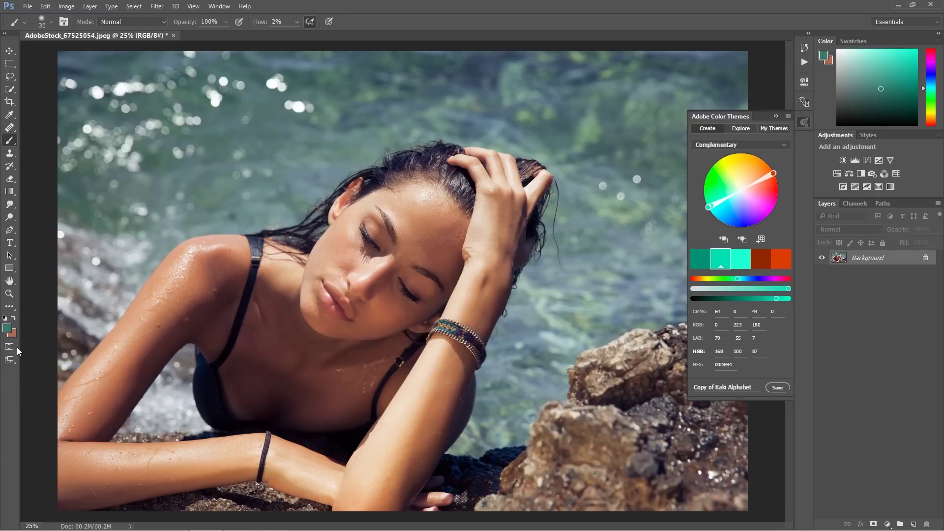
Sample the sea's teal into the foreground Color Picker.
click(6, 329)
key(alt)
click(12, 334)
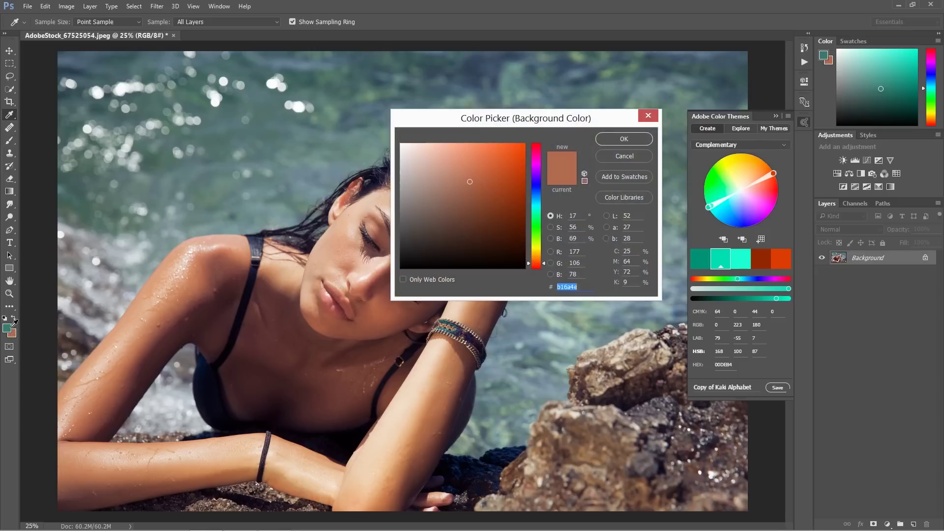
click(612, 160)
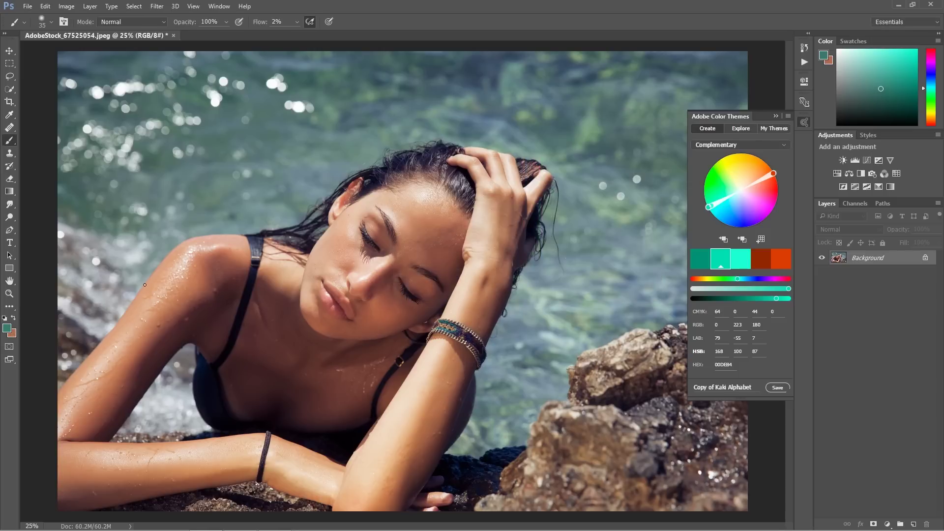
click(6, 329)
key(alt)
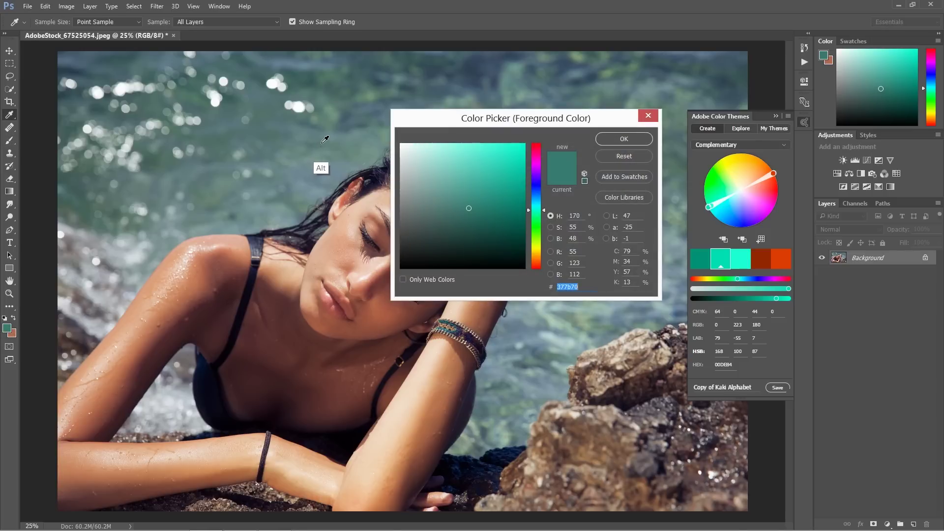
click(317, 144)
click(310, 132)
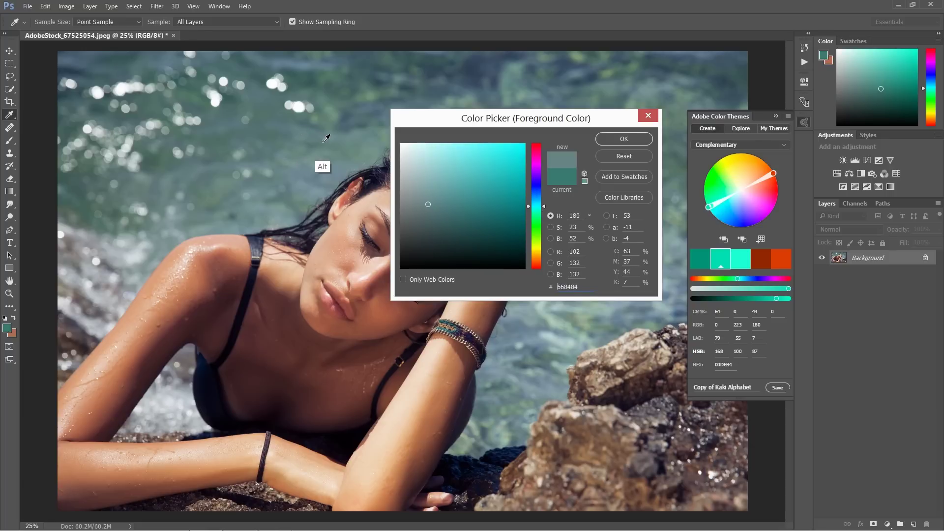
drag(341, 142, 314, 114)
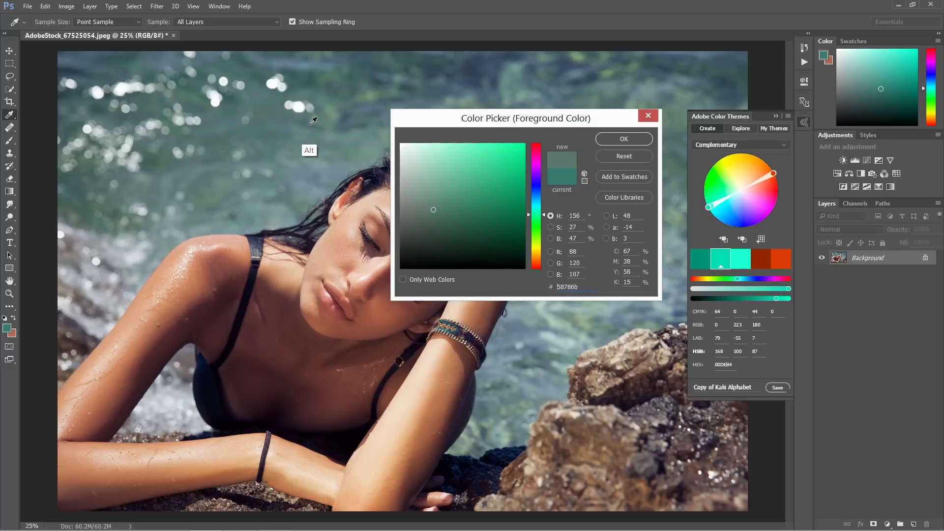
Set hue 170, accept muted teal 418f82, and collapse the Color Themes panel.
double_click(579, 215)
text(17)
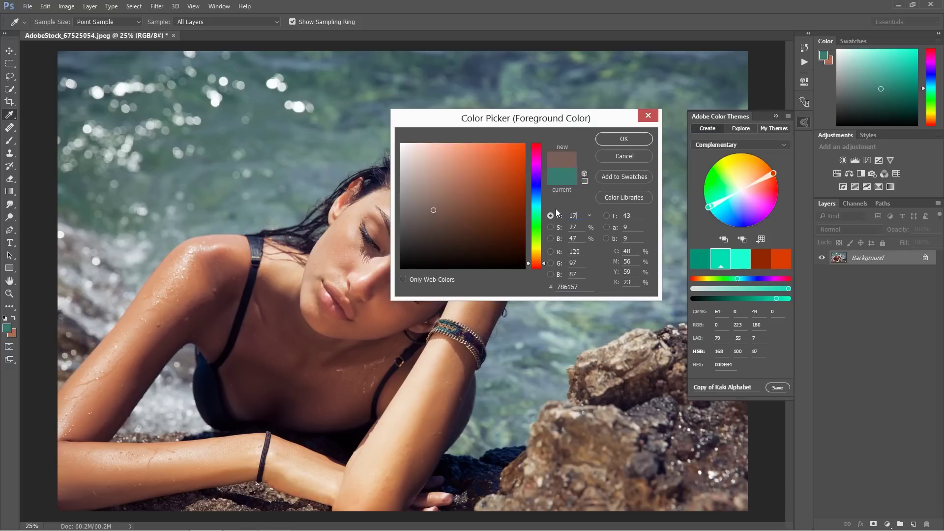
text(0)
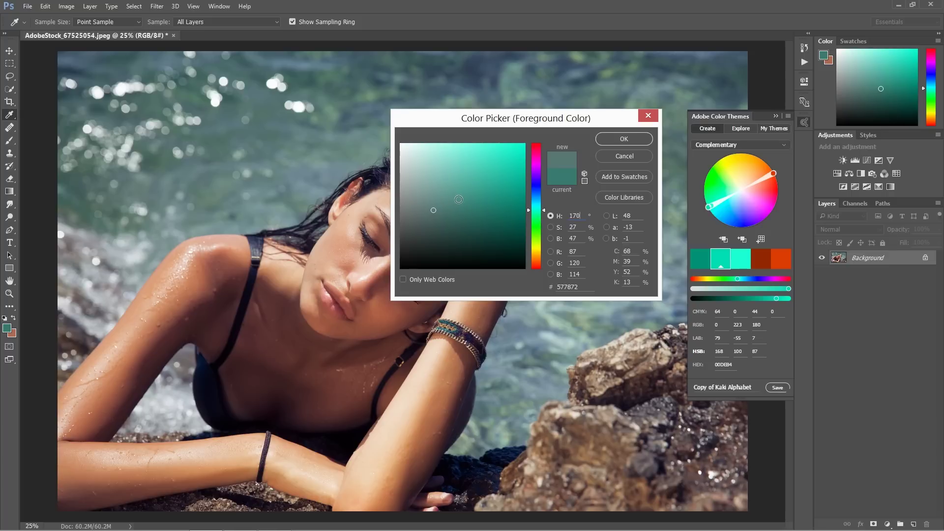
click(464, 201)
click(468, 199)
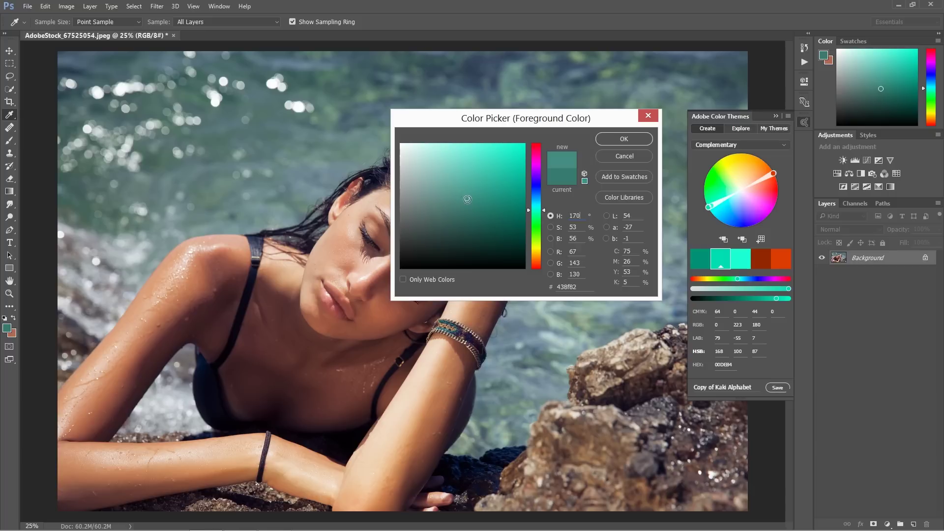
click(470, 199)
click(616, 140)
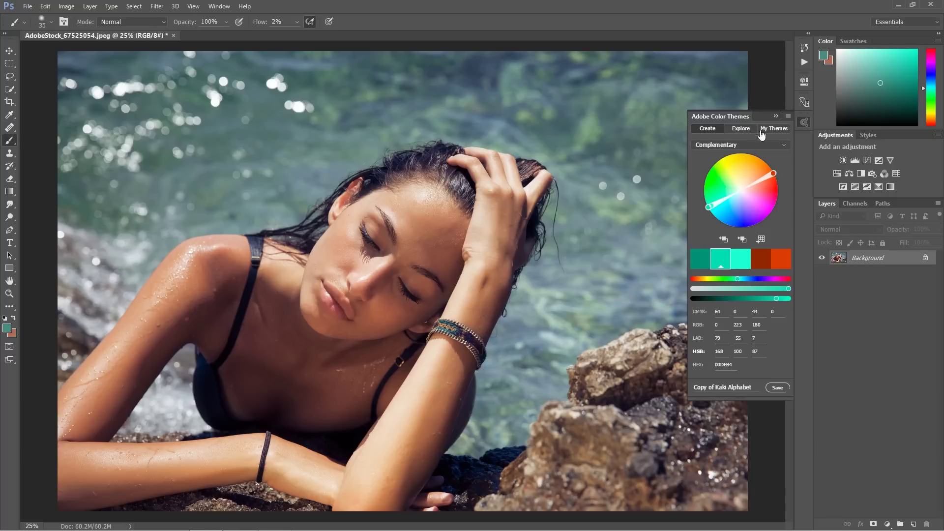
click(773, 117)
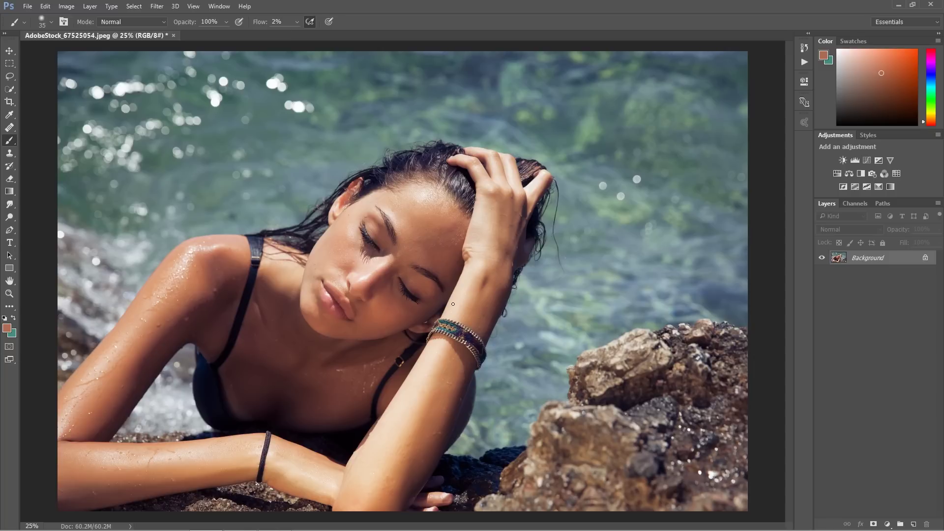
Add a Gradient Map 1 adjustment layer recolouring the portrait from skin-orange to teal.
click(887, 524)
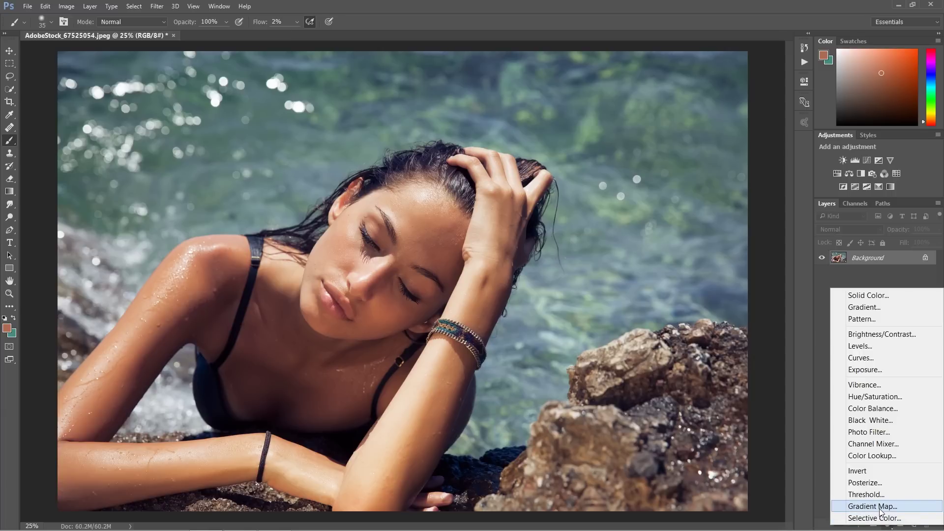
click(872, 507)
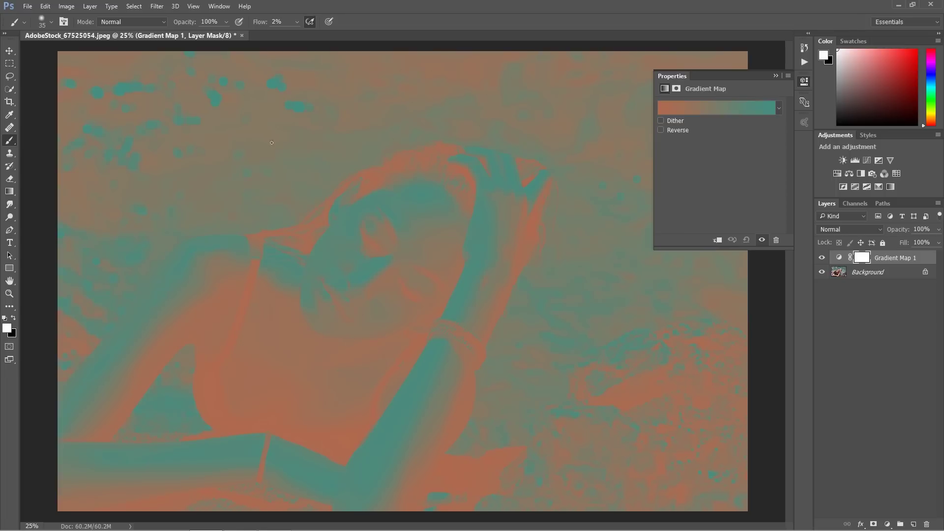
click(849, 230)
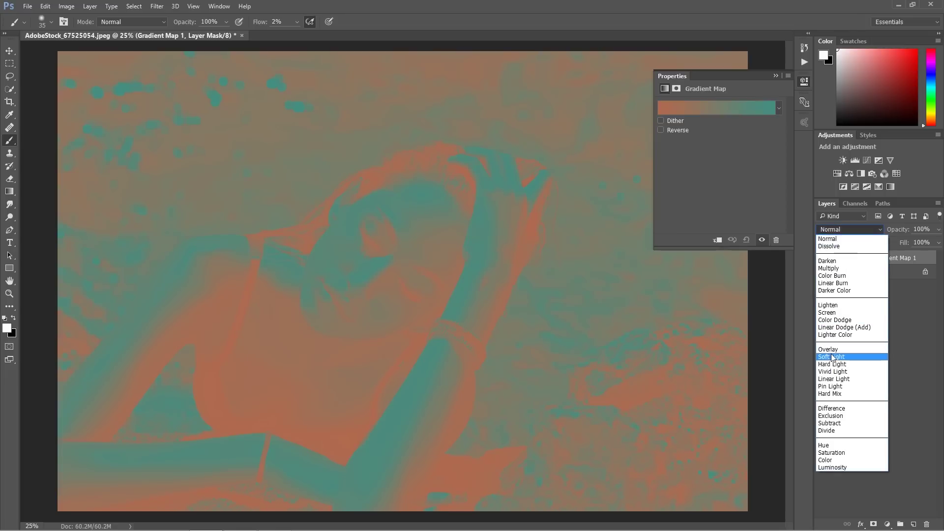
Set Gradient Map 1's blend mode to Soft Light after trying Overlay.
click(832, 358)
click(845, 228)
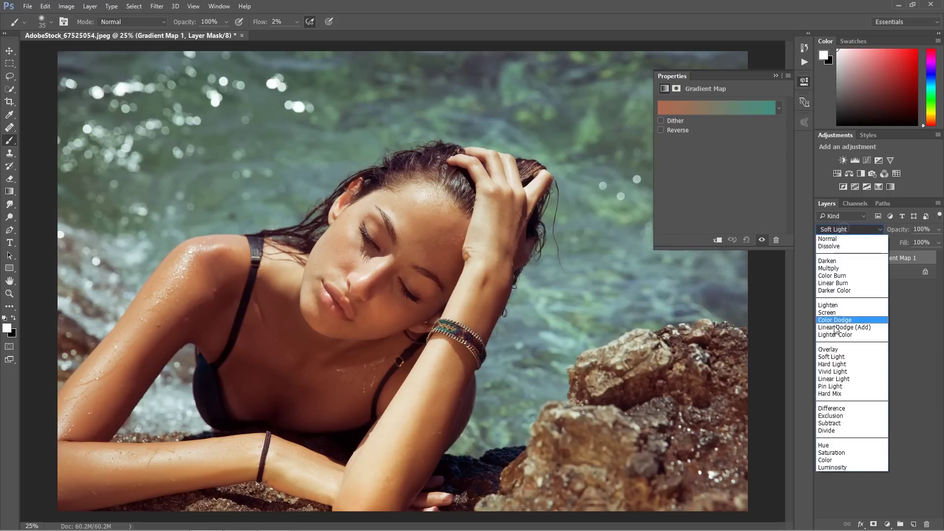
click(830, 349)
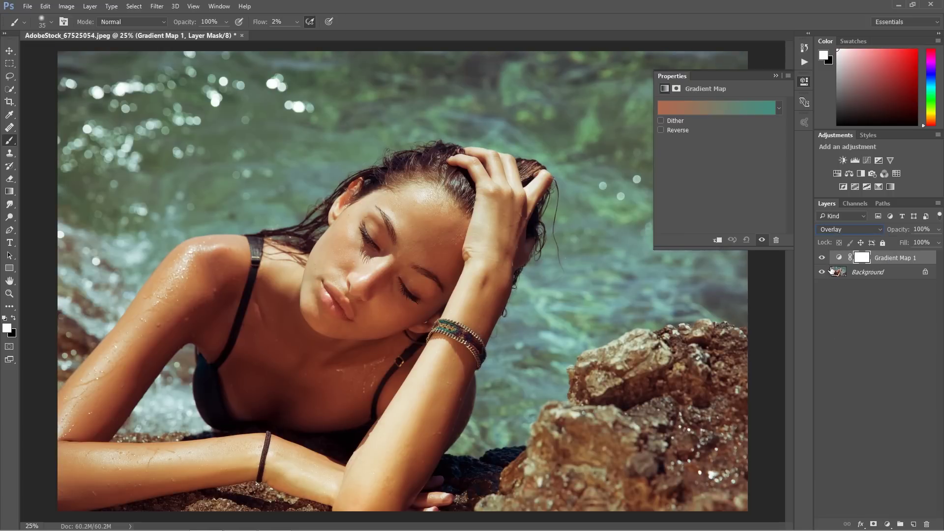
click(775, 78)
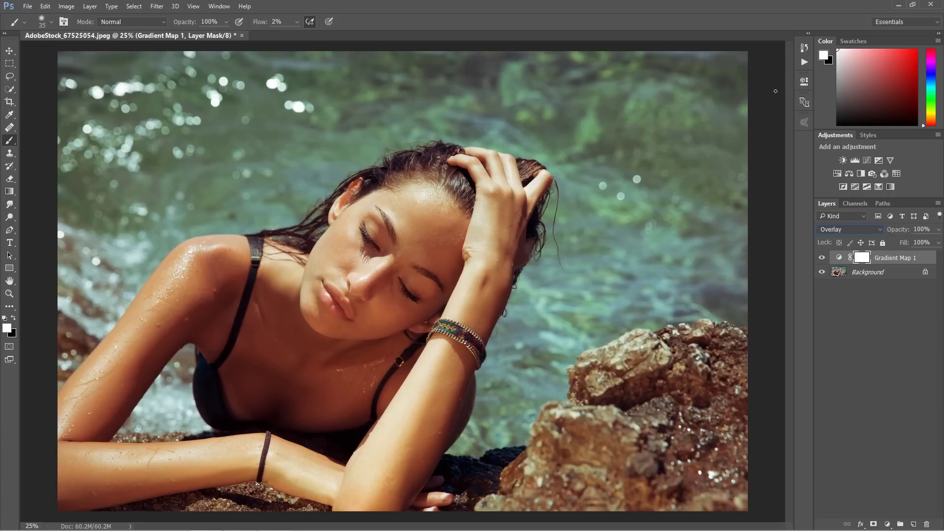
click(839, 230)
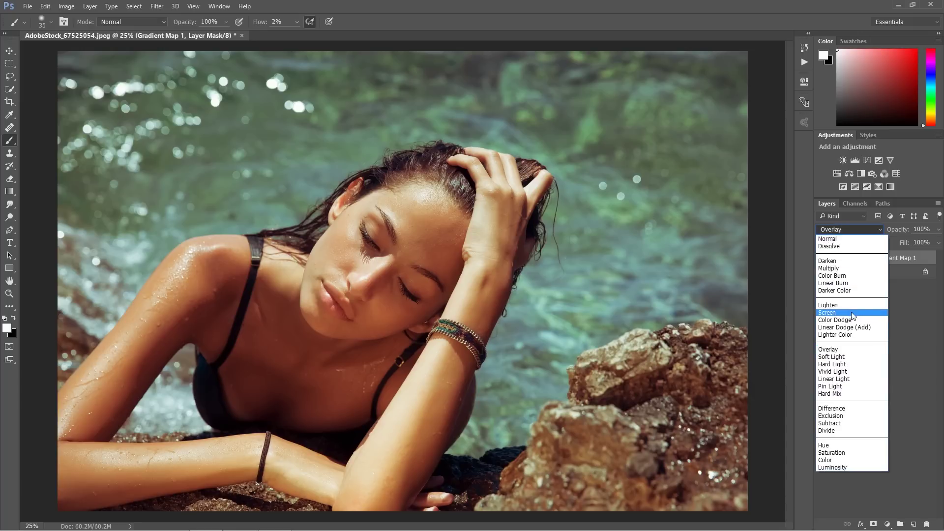
click(843, 358)
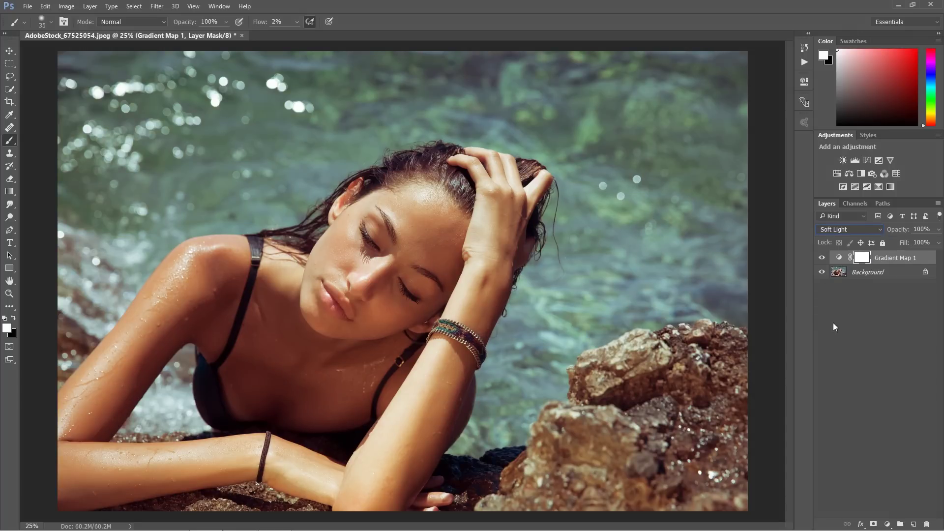
Toggle Gradient Map 1's visibility to compare before and after, leaving it on.
click(824, 260)
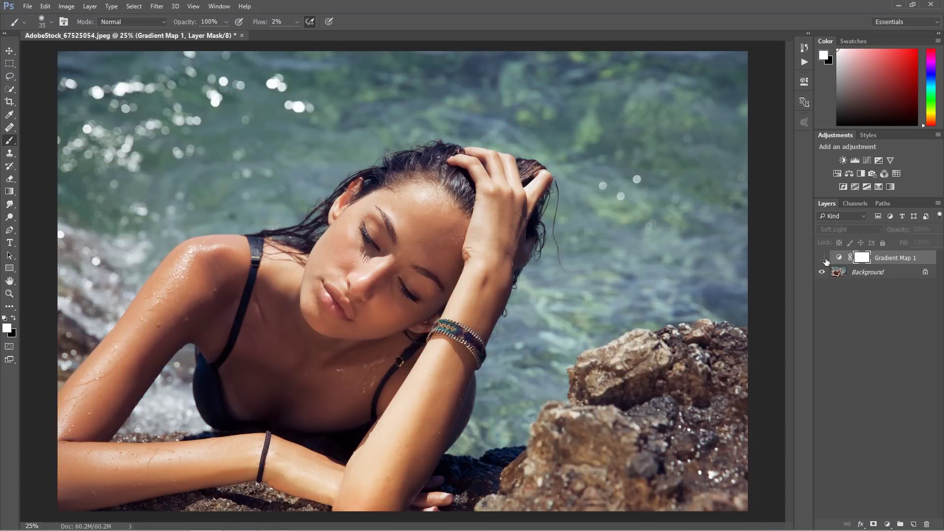
click(827, 260)
click(827, 260)
click(828, 261)
click(823, 258)
click(823, 259)
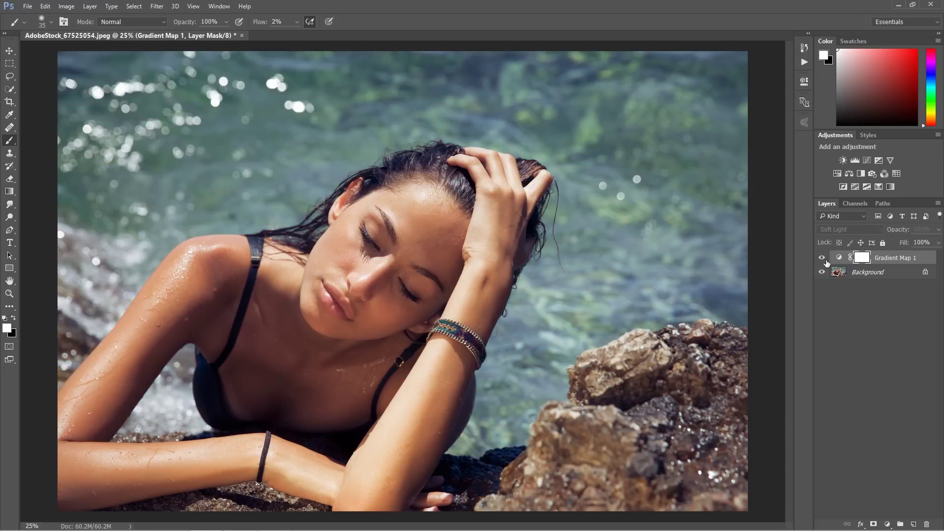
click(886, 522)
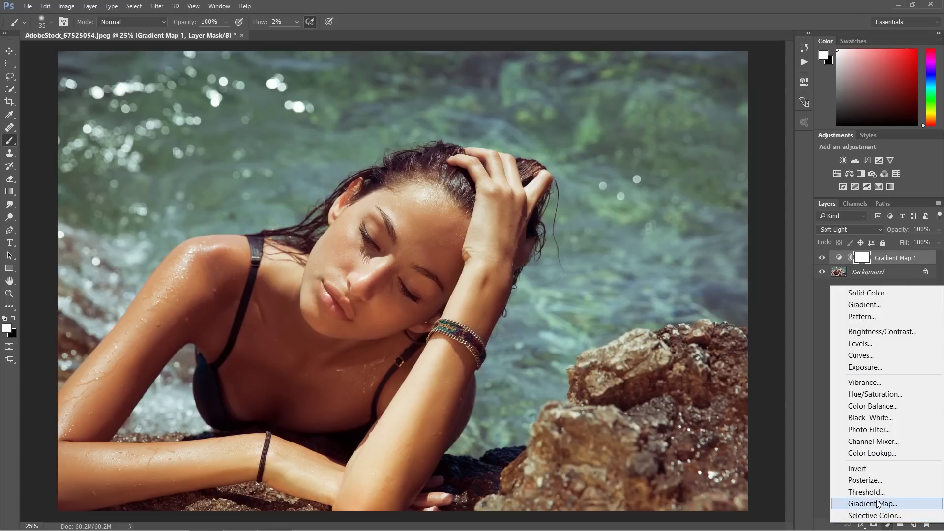
Add a Selective Color layer with Greens Cyan at +27 and Yellow at -21.
click(878, 516)
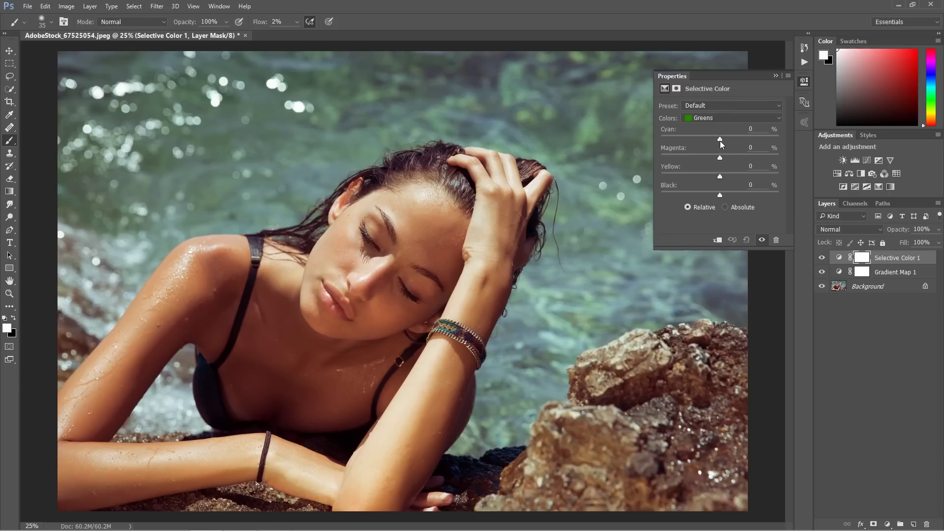
drag(721, 139, 782, 156)
drag(719, 177, 689, 173)
mouse_move(683, 168)
mouse_down()
mouse_move(708, 172)
mouse_move(685, 170)
mouse_up()
Switch to Cyans, compare the adjustment on/off, and group both adjustment layers.
click(704, 119)
click(716, 153)
click(787, 80)
click(821, 258)
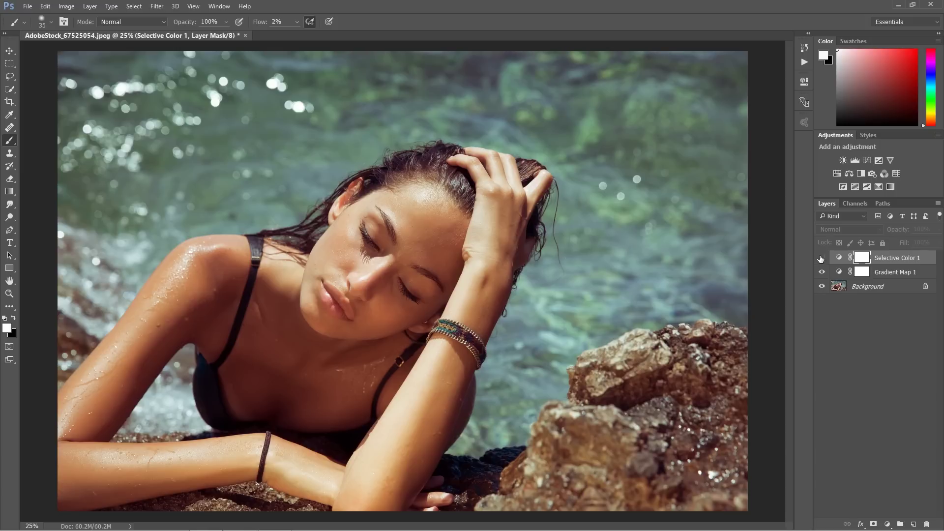
click(821, 258)
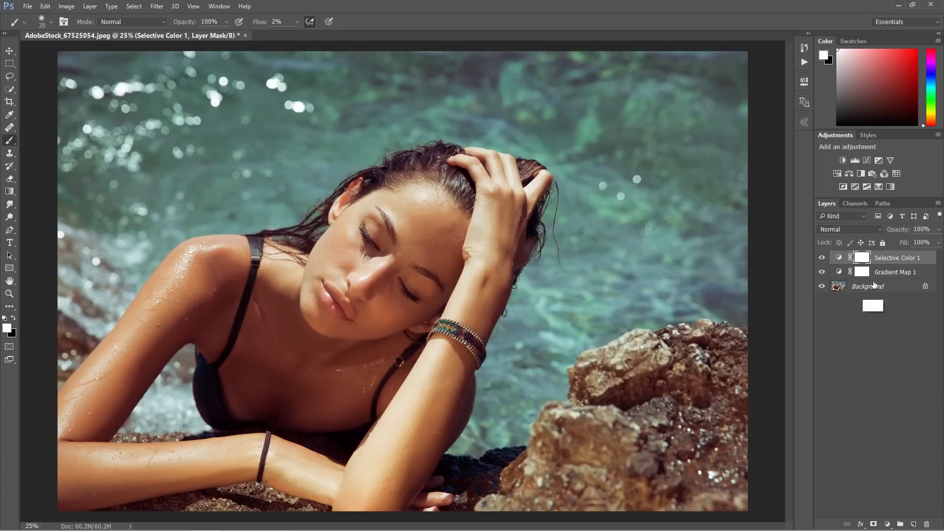
click(875, 273)
key(ctrl+g)
Toggle Group 1 and the Background layer to compare, ending with the grade visible.
click(822, 257)
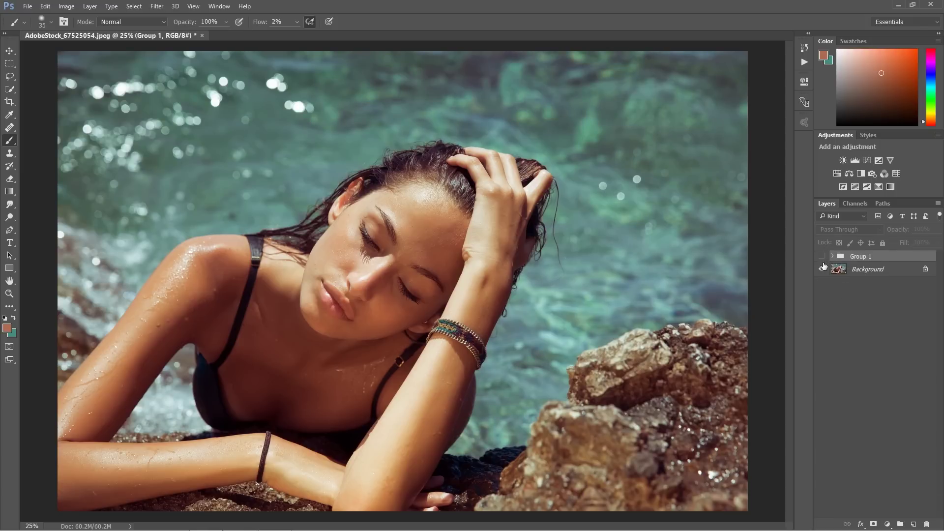
click(822, 270)
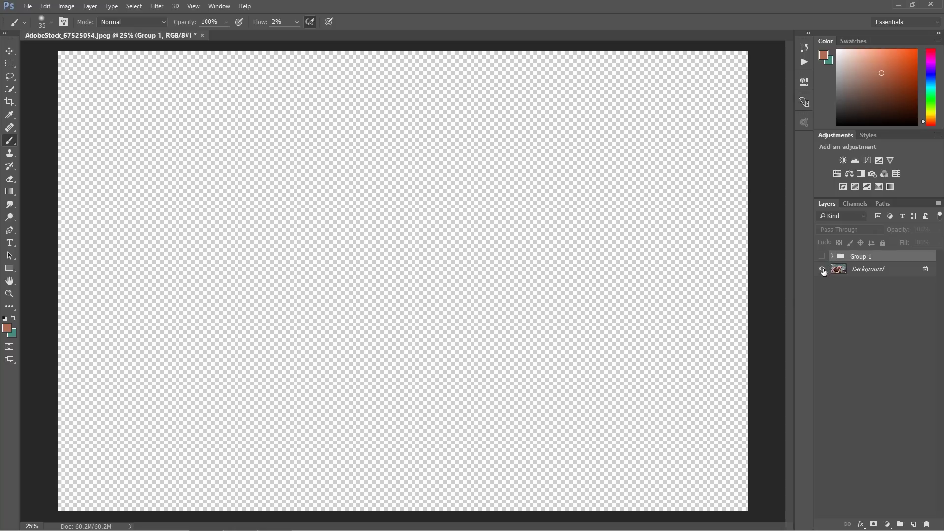
click(822, 269)
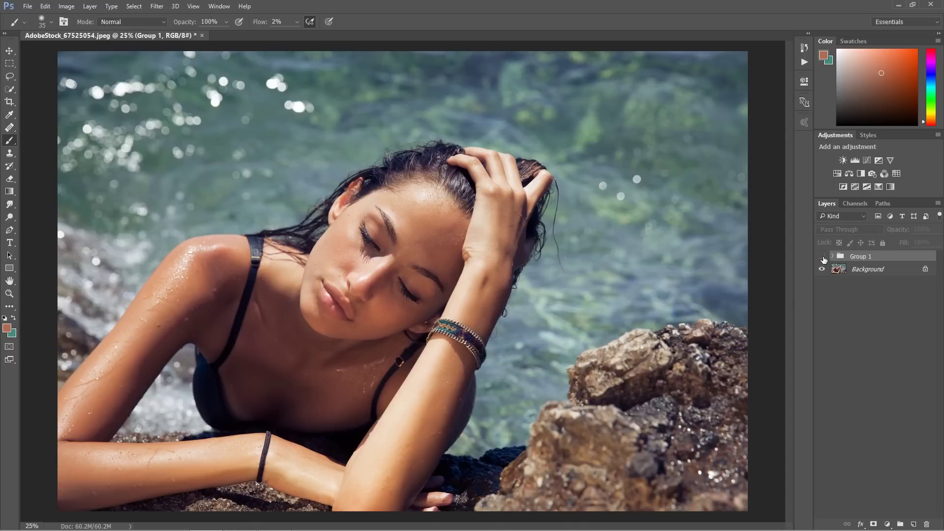
click(822, 256)
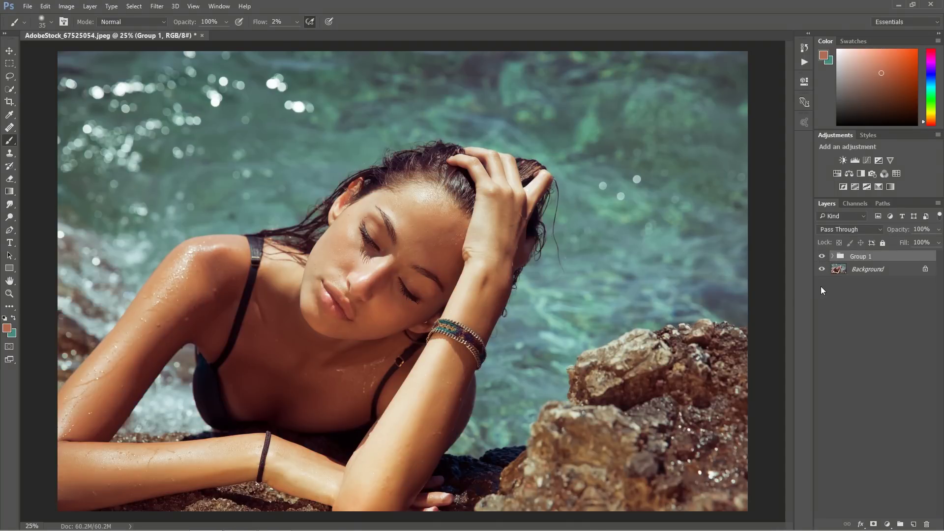